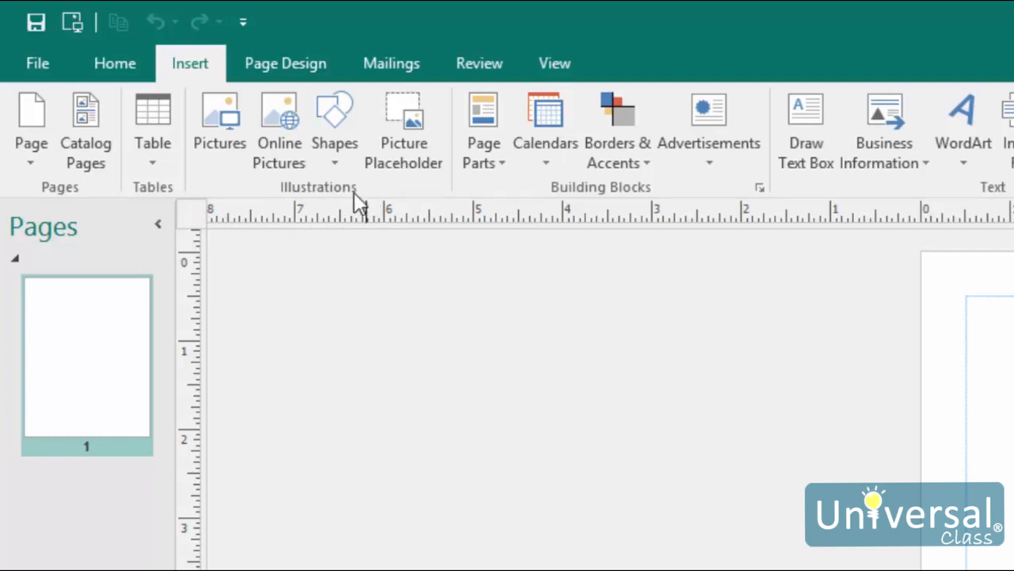
# Insert the flower photo and drag its corner inward to shrink it
pyautogui.click(213, 130)
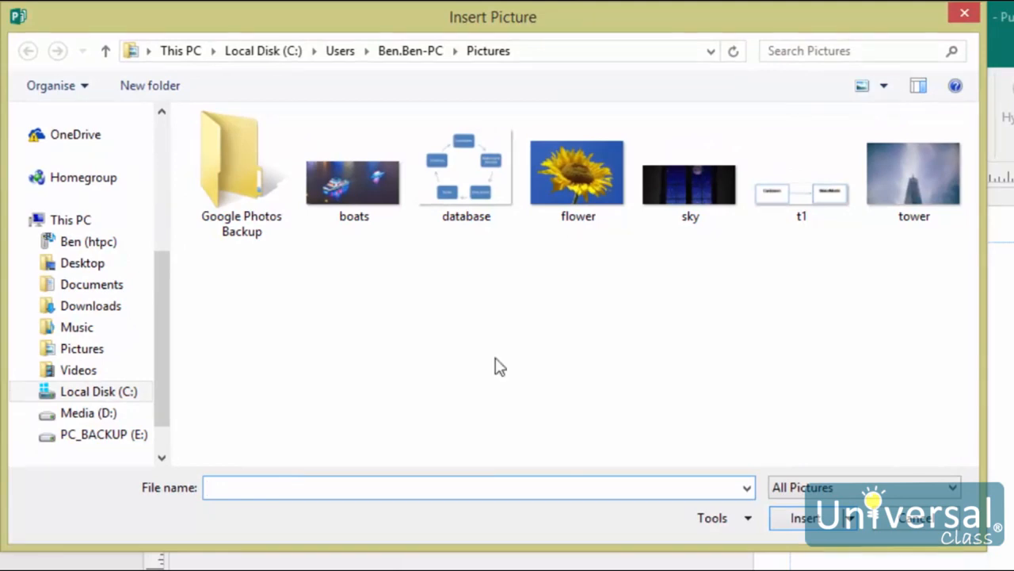
pyautogui.click(600, 199)
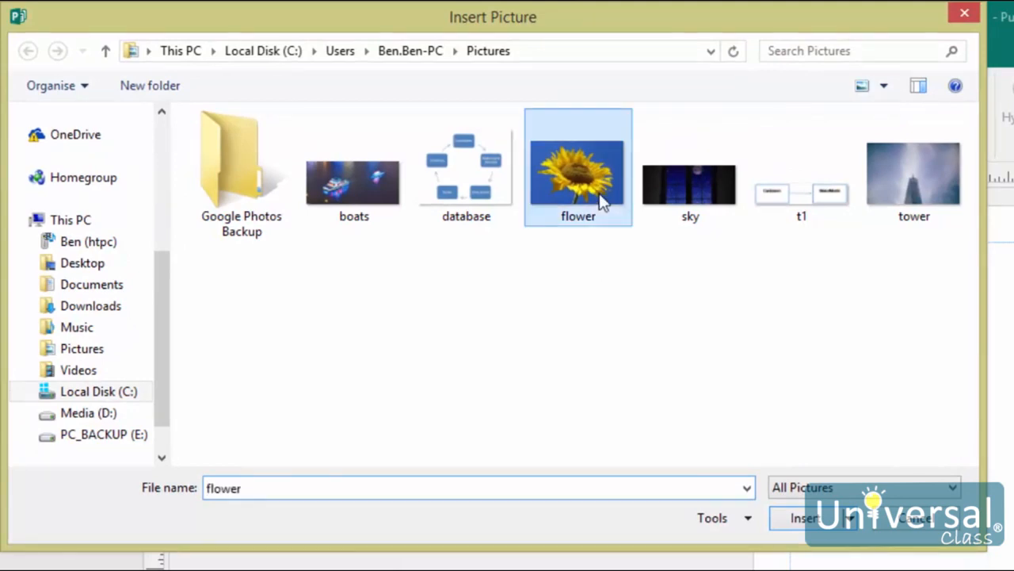
pyautogui.click(801, 523)
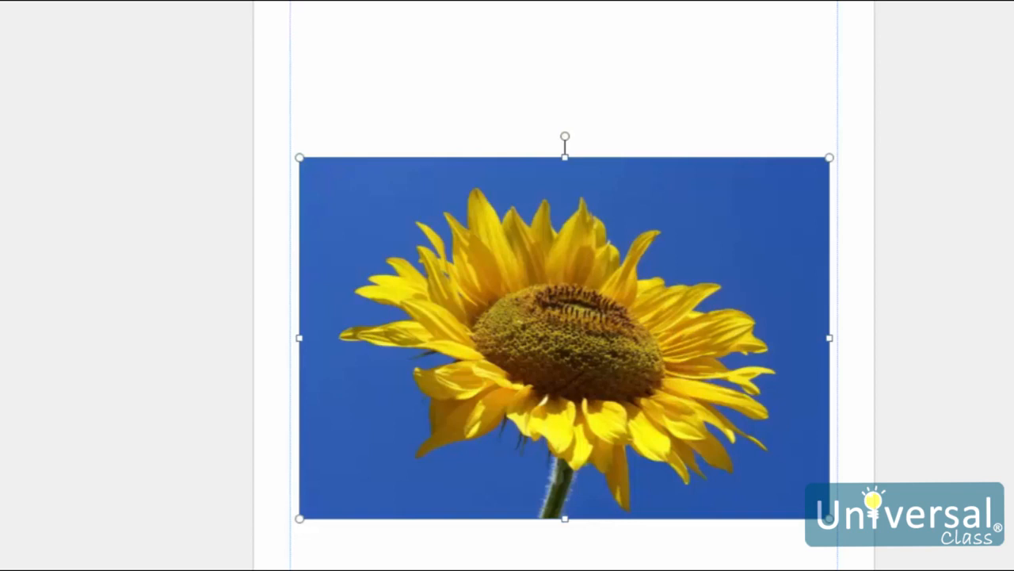
pyautogui.moveTo(829, 518); pyautogui.dragTo(725, 445)
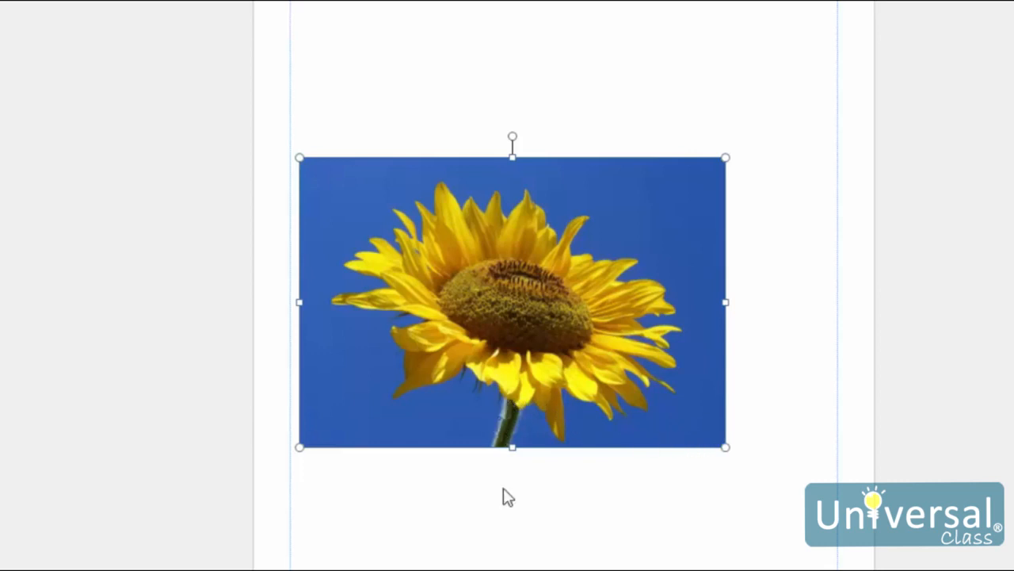
pyautogui.click(519, 542)
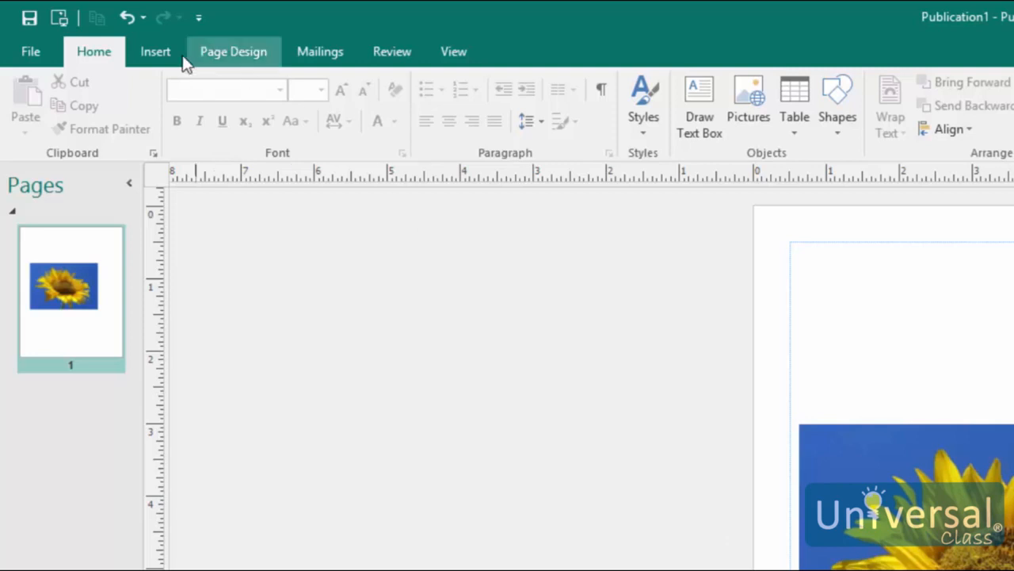
# Search Bing online pictures for 'coffee' and browse the results without inserting any
pyautogui.click(158, 51)
pyautogui.click(241, 118)
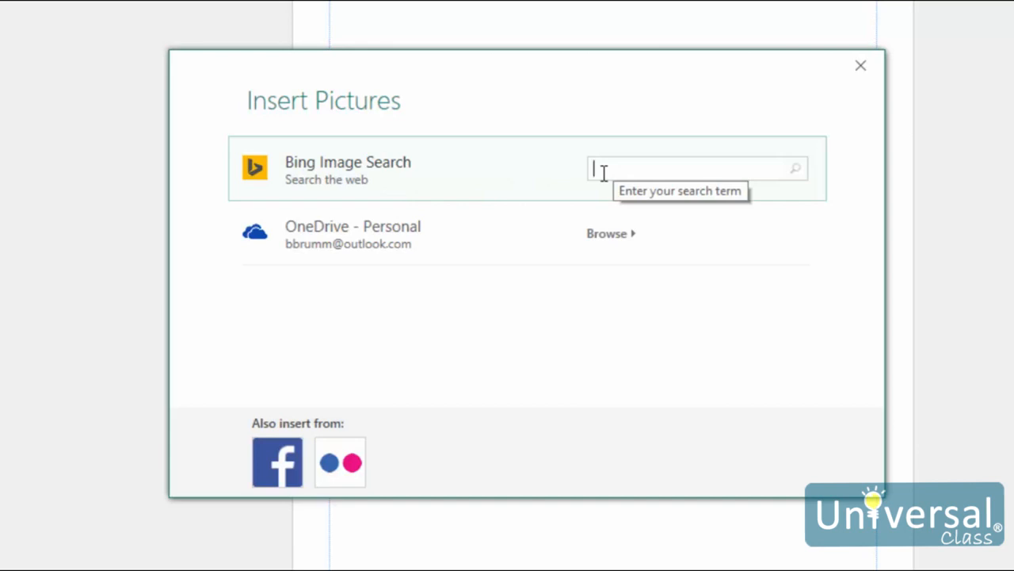
pyautogui.write('coffee')
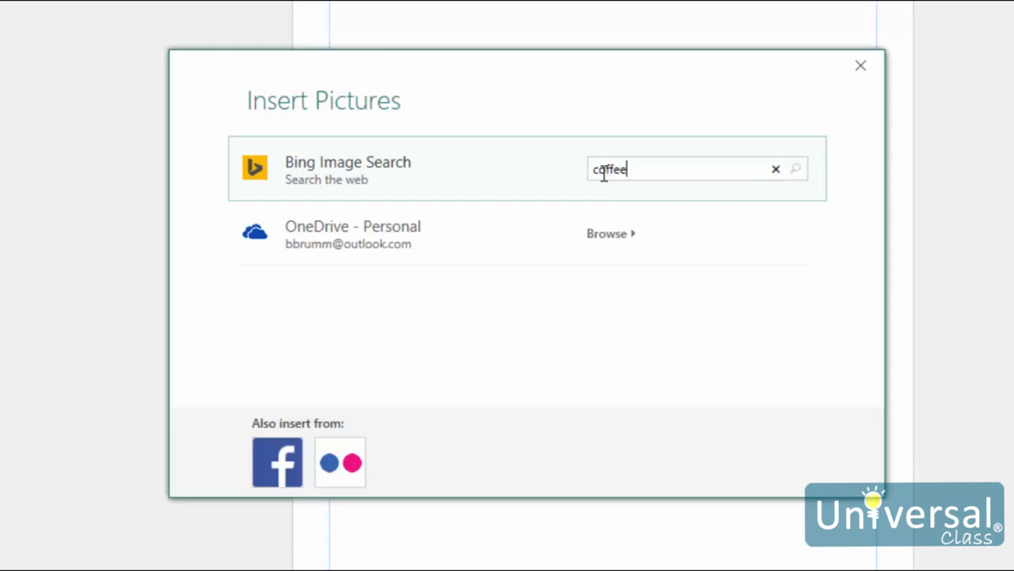
pyautogui.press('Return')
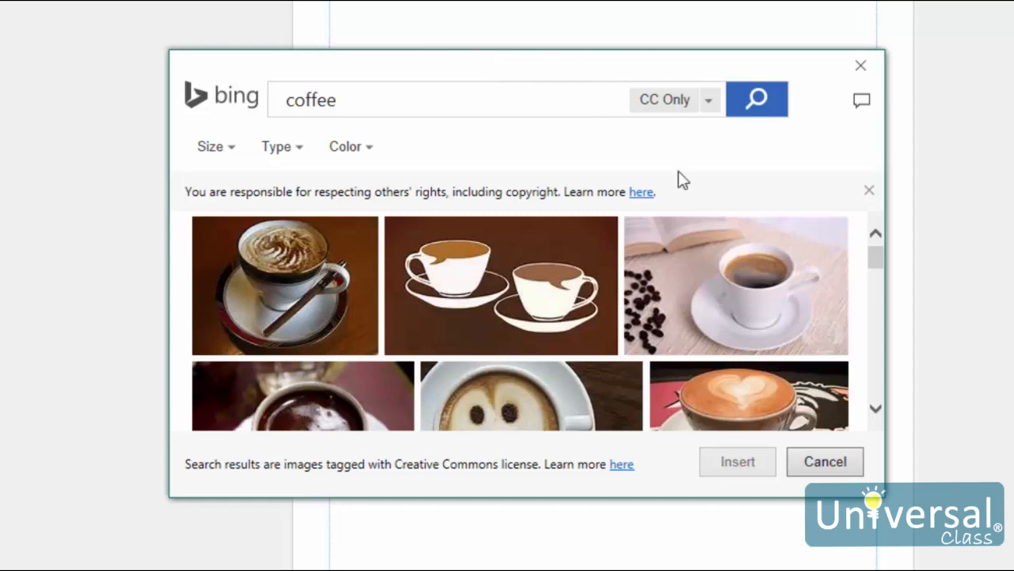
pyautogui.click(820, 462)
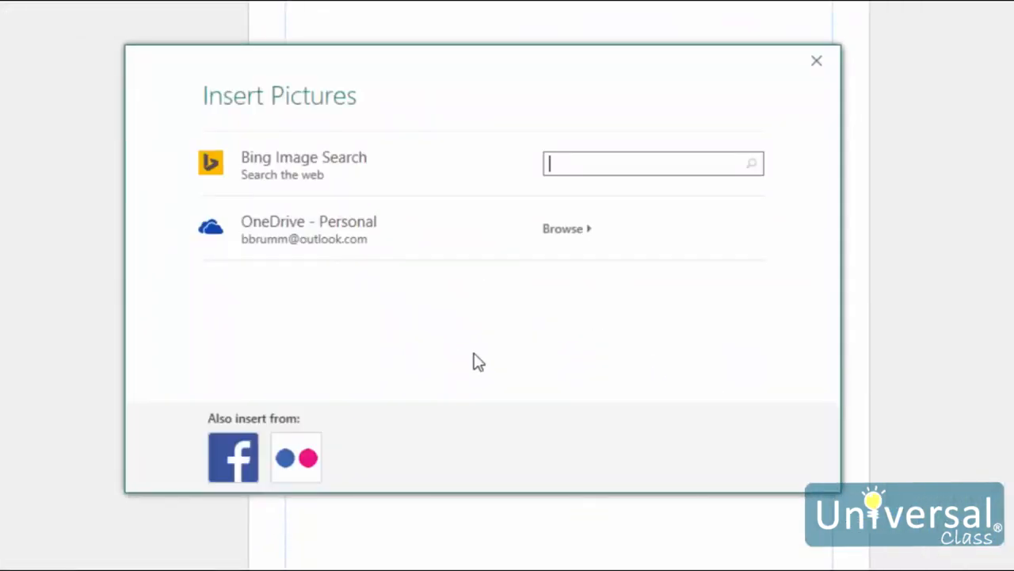
pyautogui.click(441, 243)
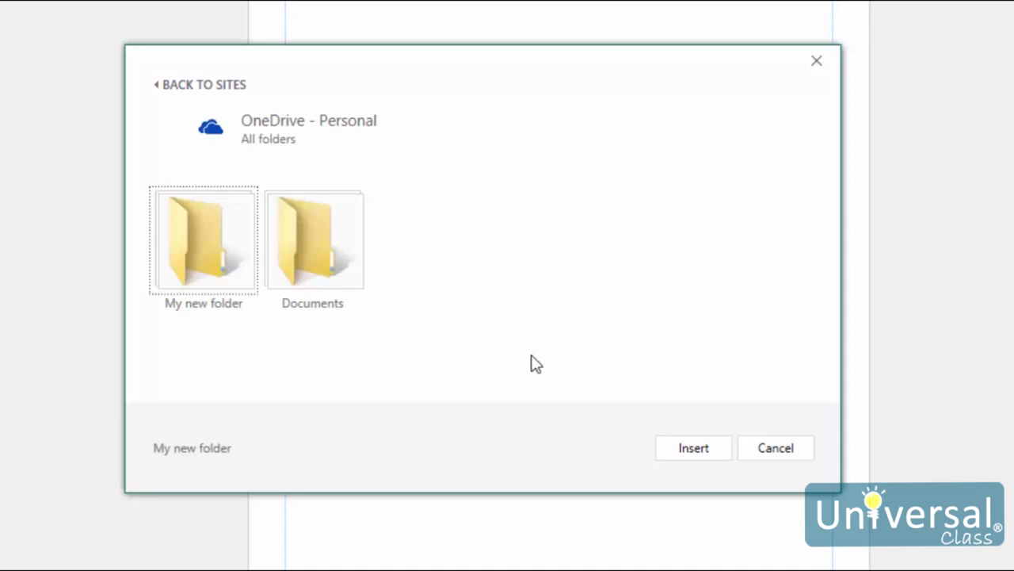
pyautogui.click(793, 455)
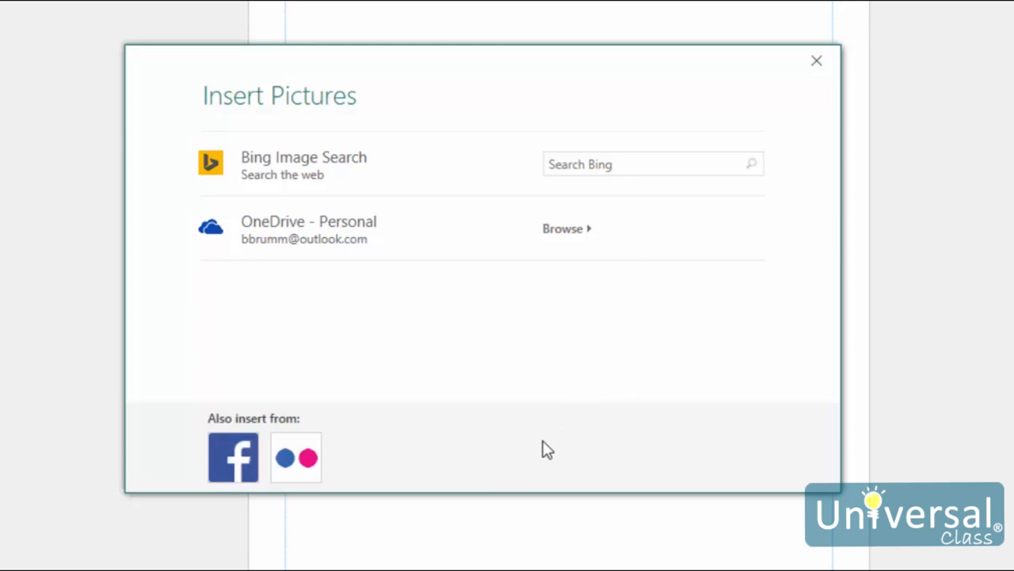
pyautogui.click(242, 462)
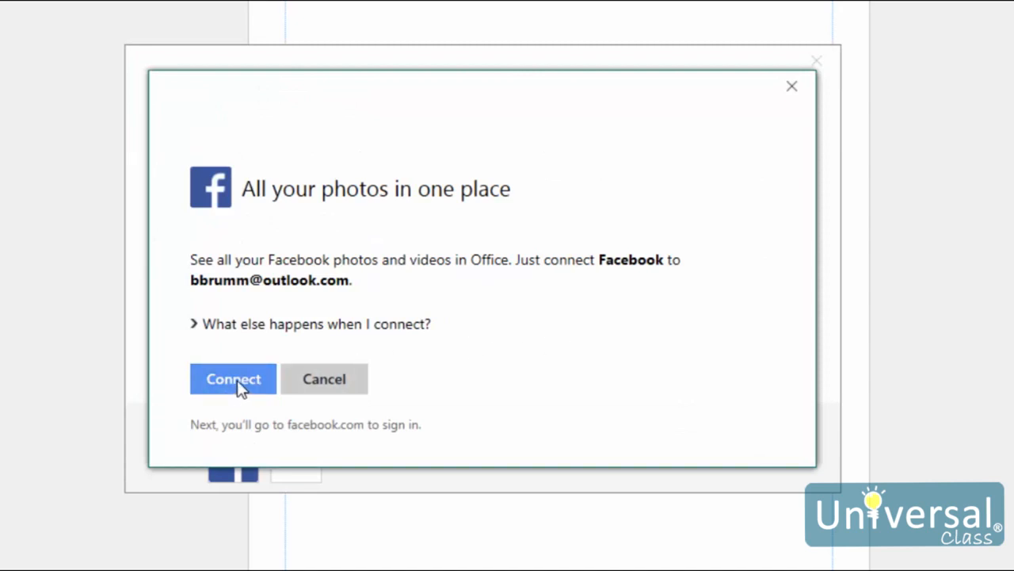
pyautogui.click(237, 383)
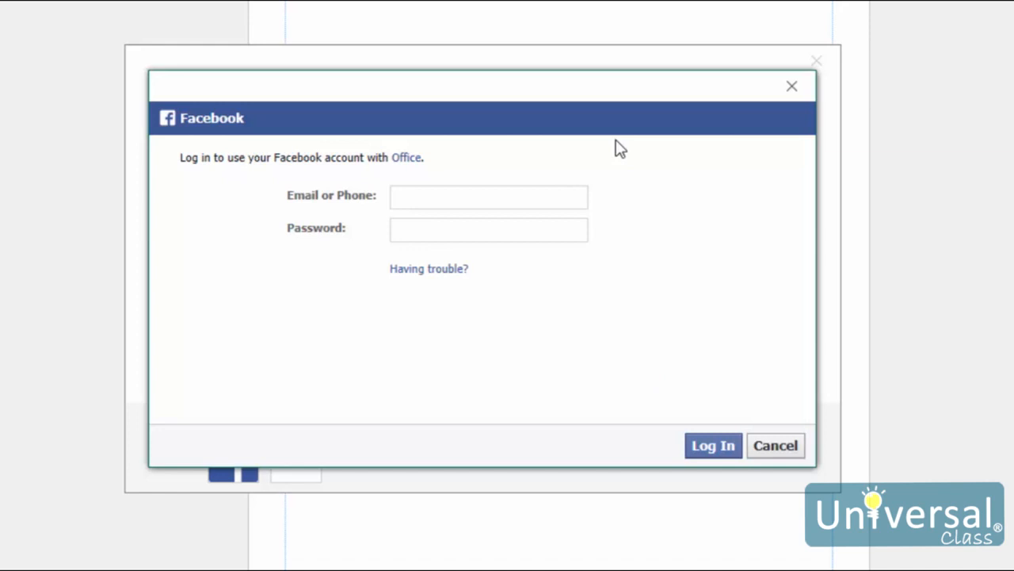
pyautogui.click(781, 445)
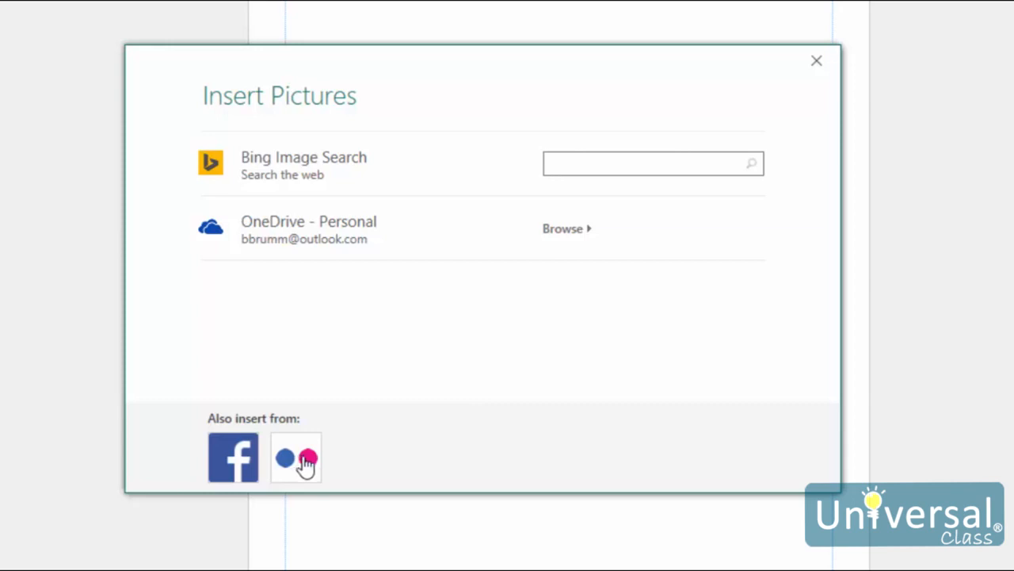
# Close the Insert Pictures dialog to return to the page
pyautogui.click(818, 64)
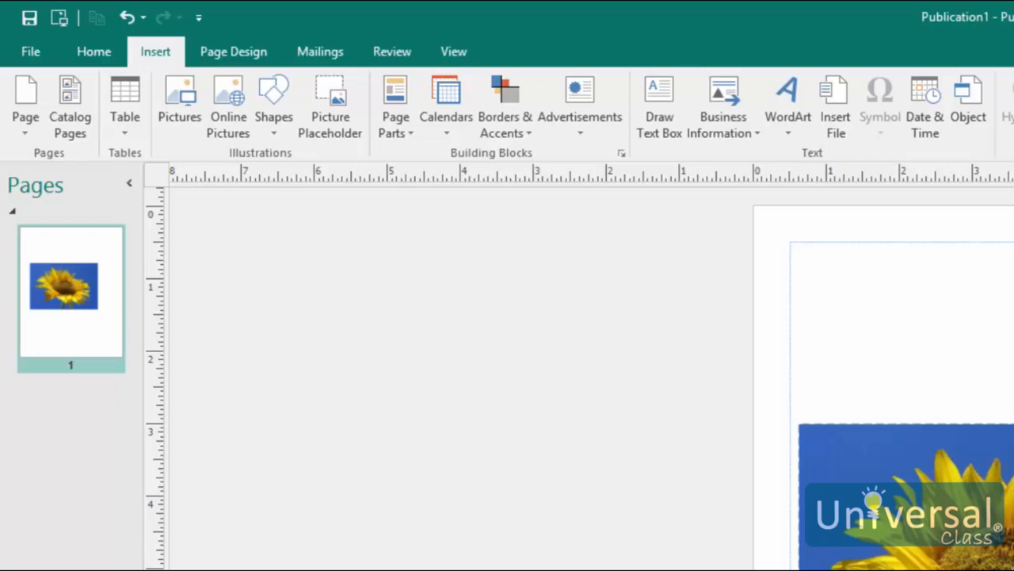
# Insert the tower and sky photos together from the file picker
pyautogui.click(188, 126)
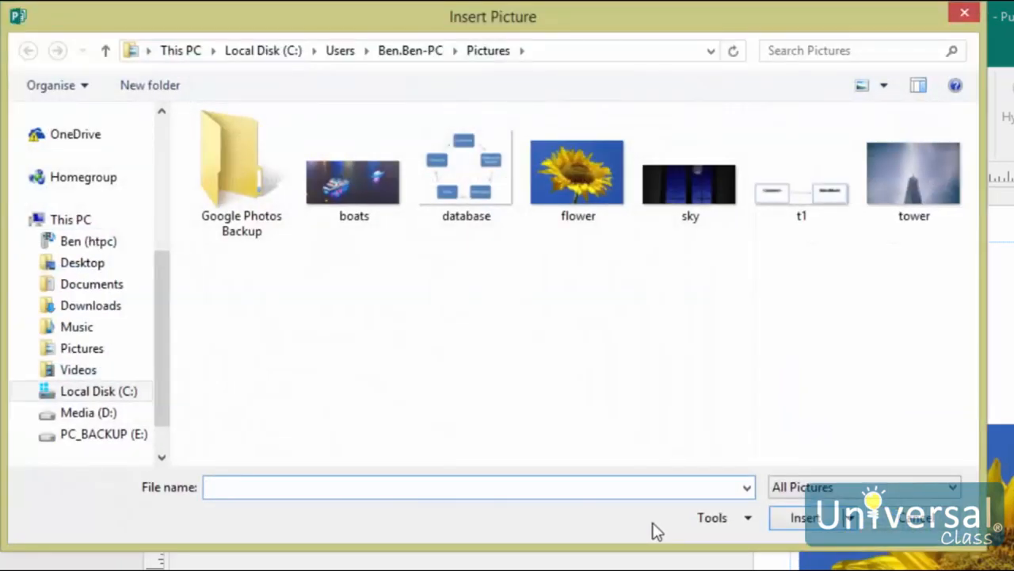
pyautogui.click(917, 211)
pyautogui.keyDown('ctrl'); pyautogui.click(686, 198); pyautogui.keyUp('ctrl')
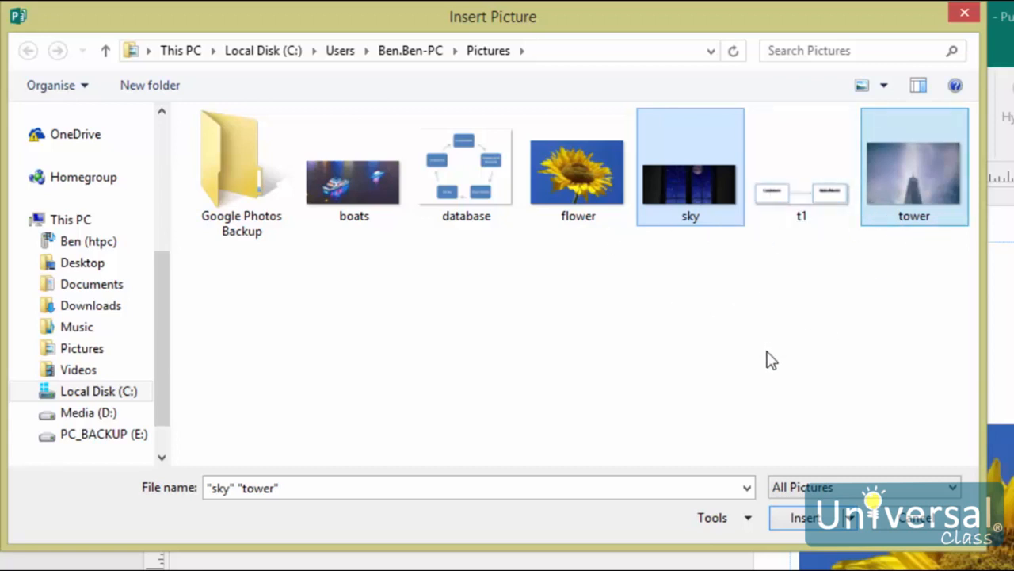
pyautogui.click(805, 519)
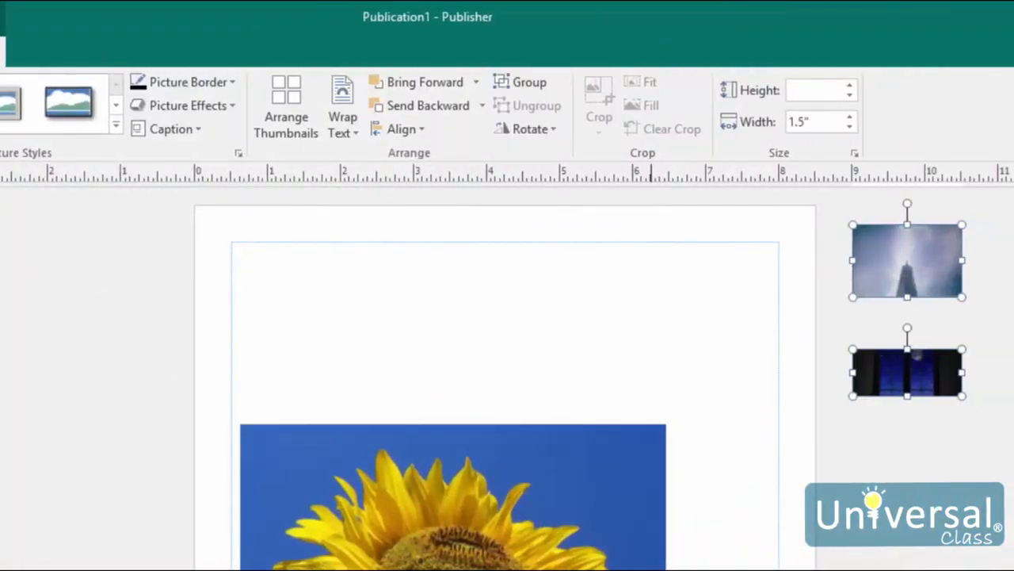
# Open the Graphics Manager pane listing the publication's pictures
pyautogui.moveTo(951, 255)
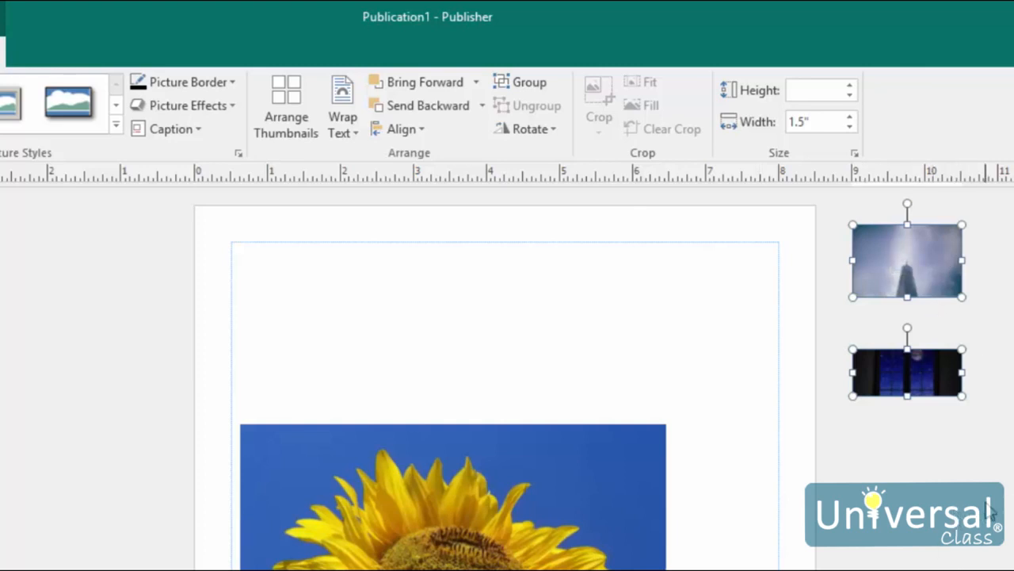
pyautogui.click(118, 42)
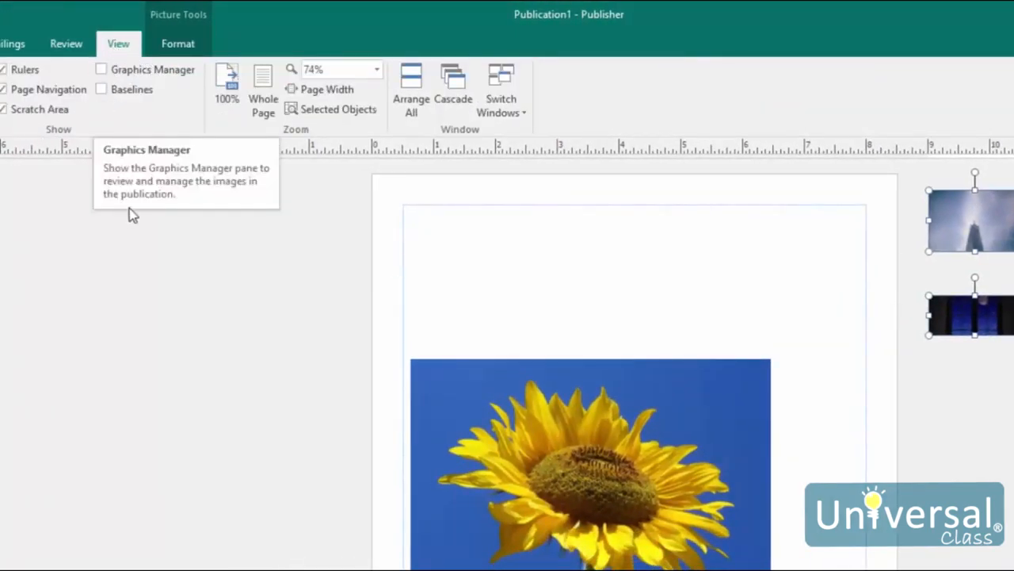
pyautogui.click(156, 70)
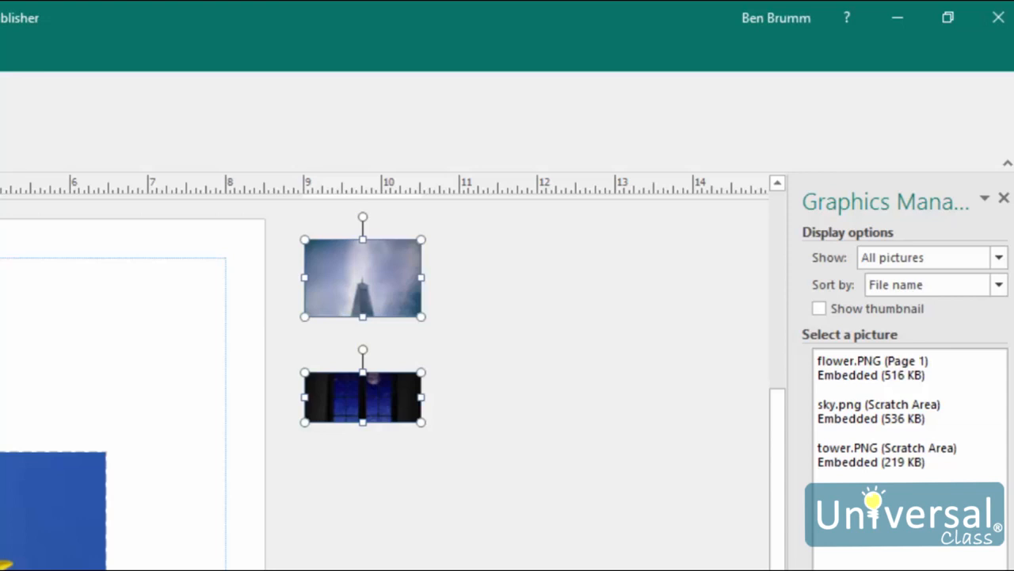
# Use Go to this Picture on sky.png to select it in the scratch area
pyautogui.moveTo(980, 378)
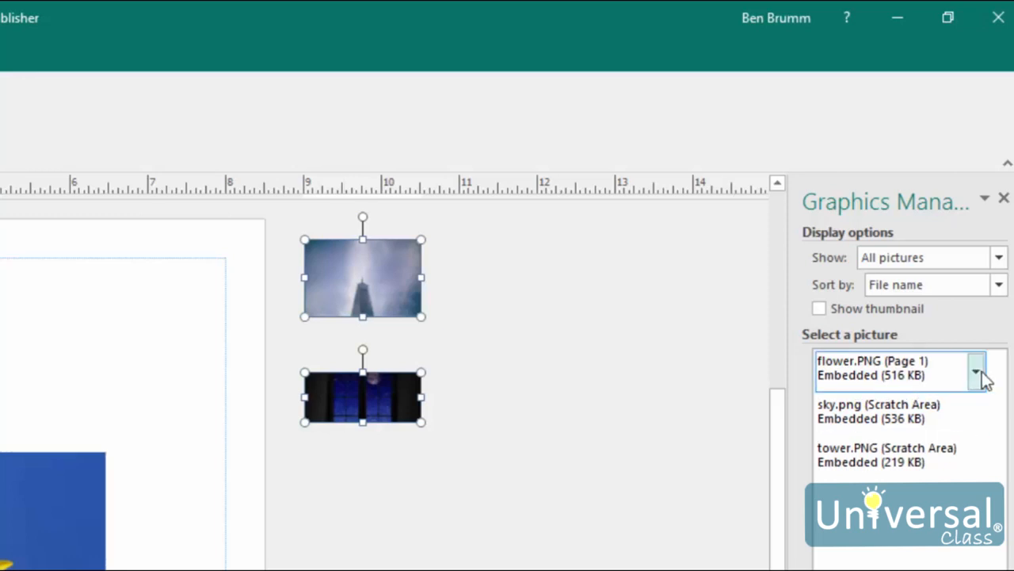
pyautogui.moveTo(978, 421)
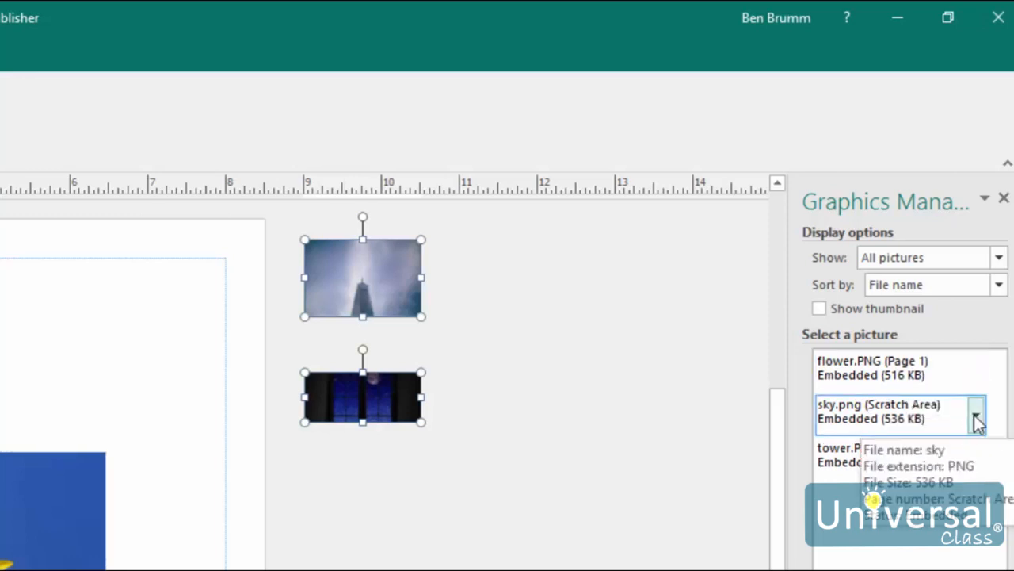
pyautogui.click(977, 417)
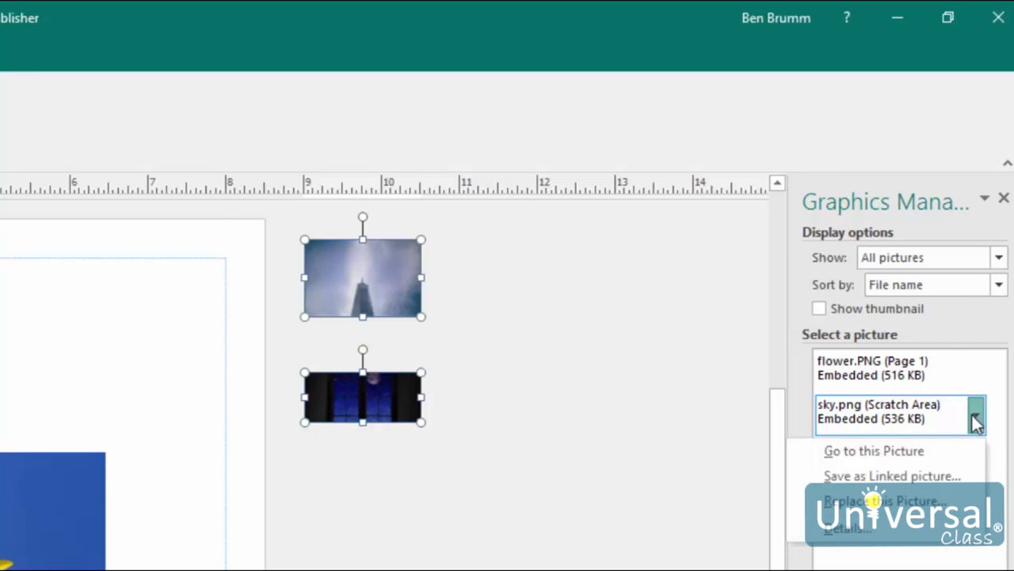
pyautogui.click(925, 452)
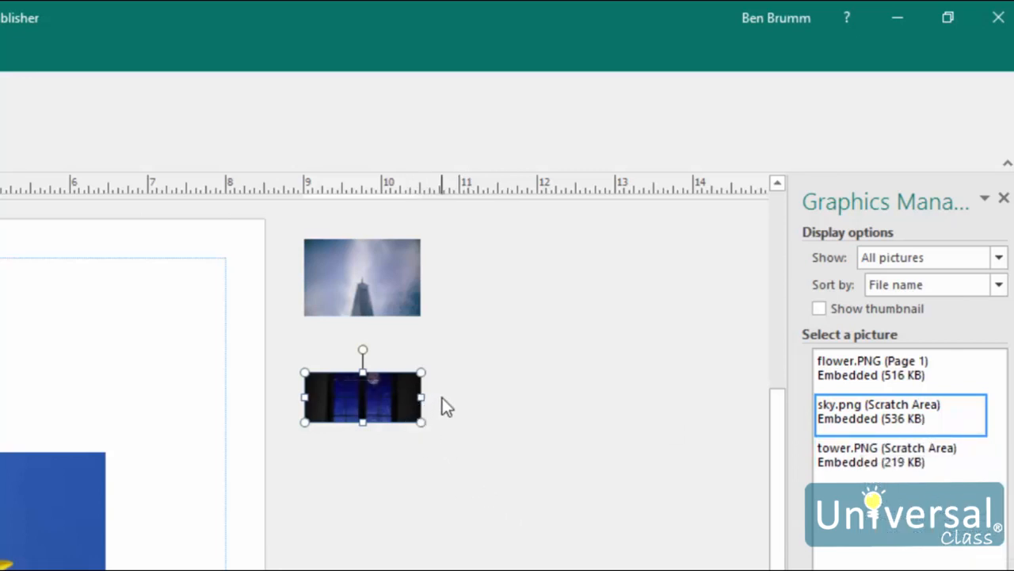
# Drag the sky picture onto the page and back, then Arrange Thumbnails in the scratch area
pyautogui.moveTo(333, 398); pyautogui.dragTo(2, 519)
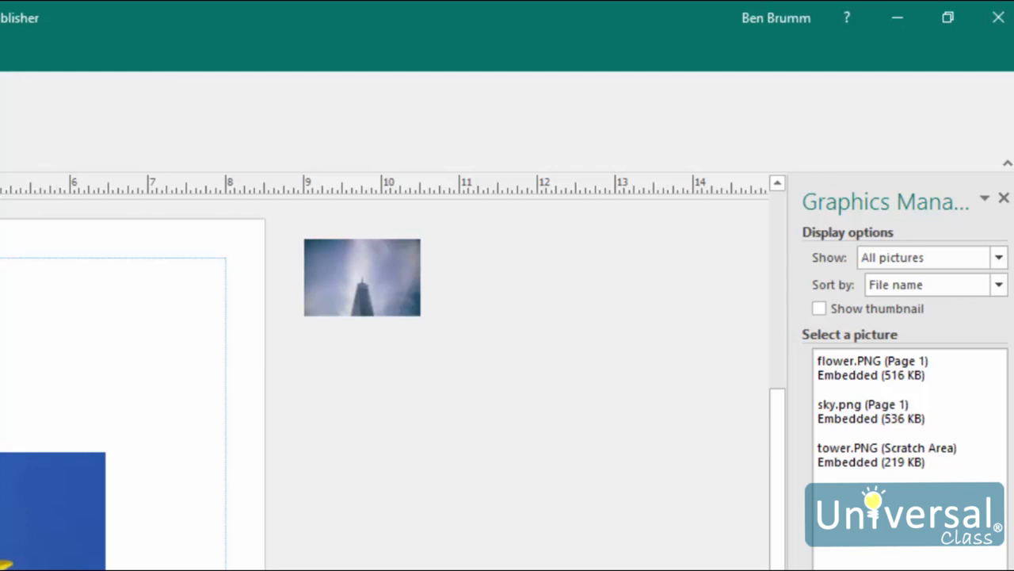
pyautogui.moveTo(87, 372); pyautogui.dragTo(357, 383)
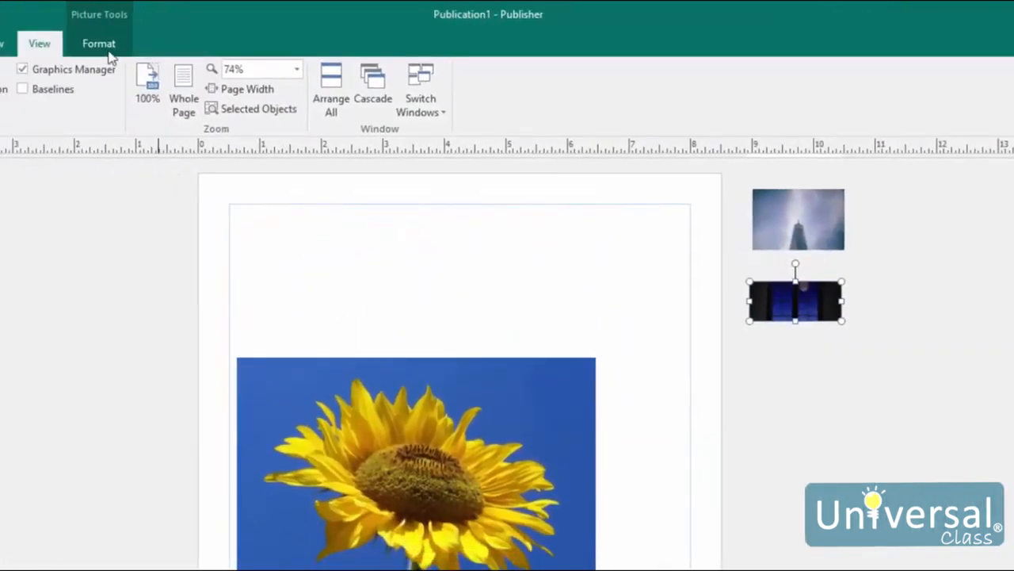
pyautogui.click(108, 54)
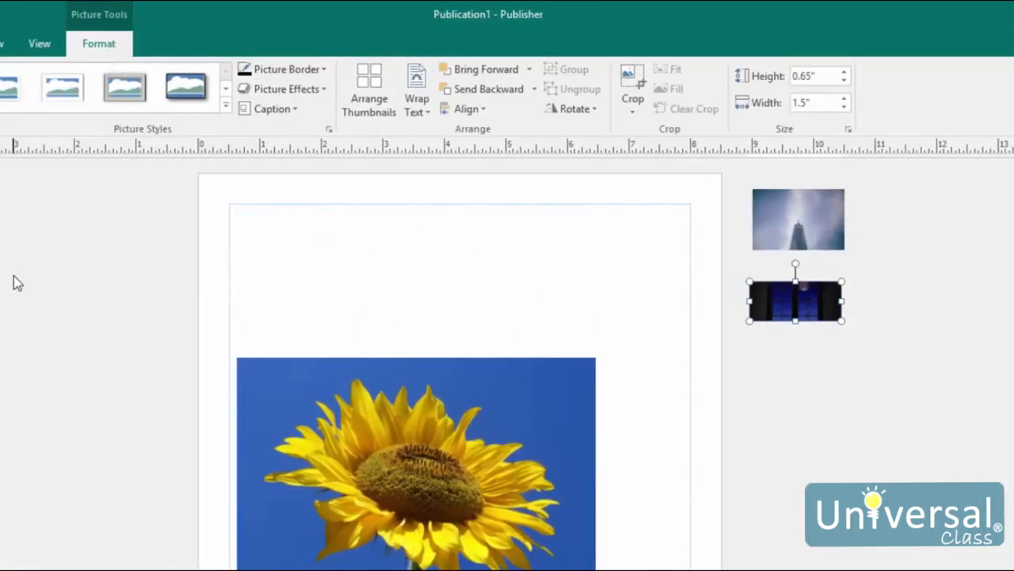
pyautogui.click(373, 103)
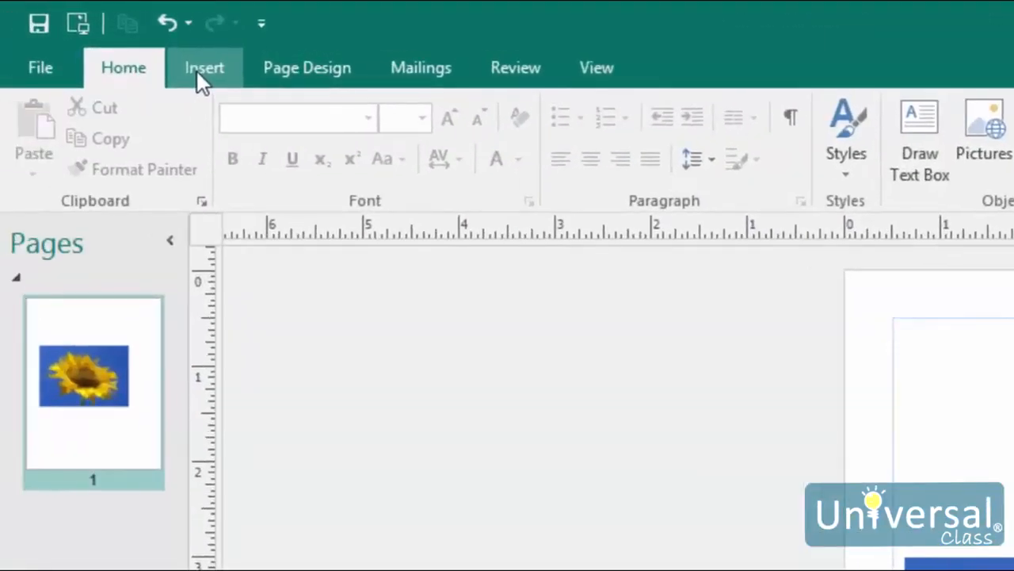
# Add an empty picture placeholder and move the sunflower photo up and right off it
pyautogui.click(198, 71)
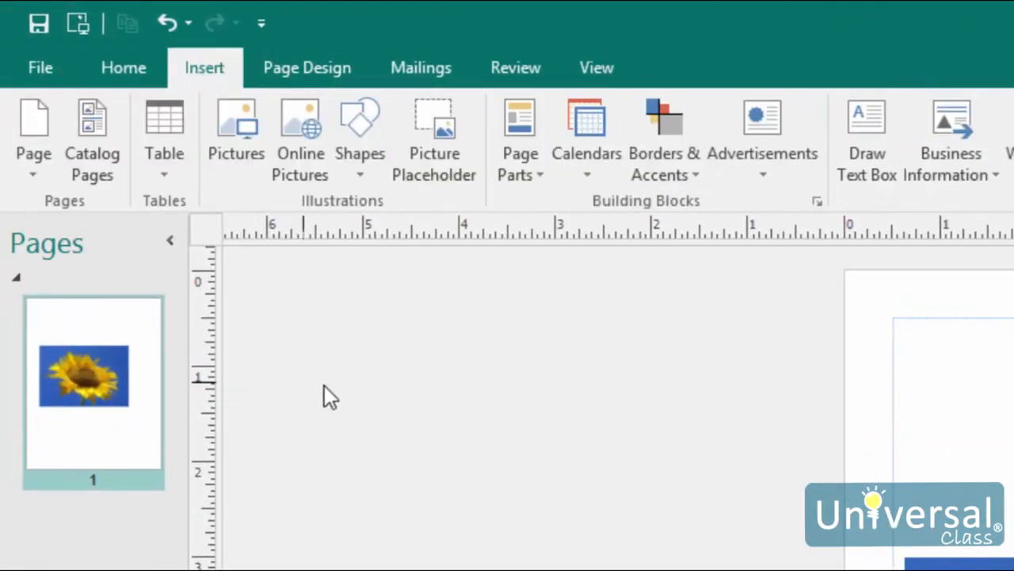
pyautogui.click(419, 149)
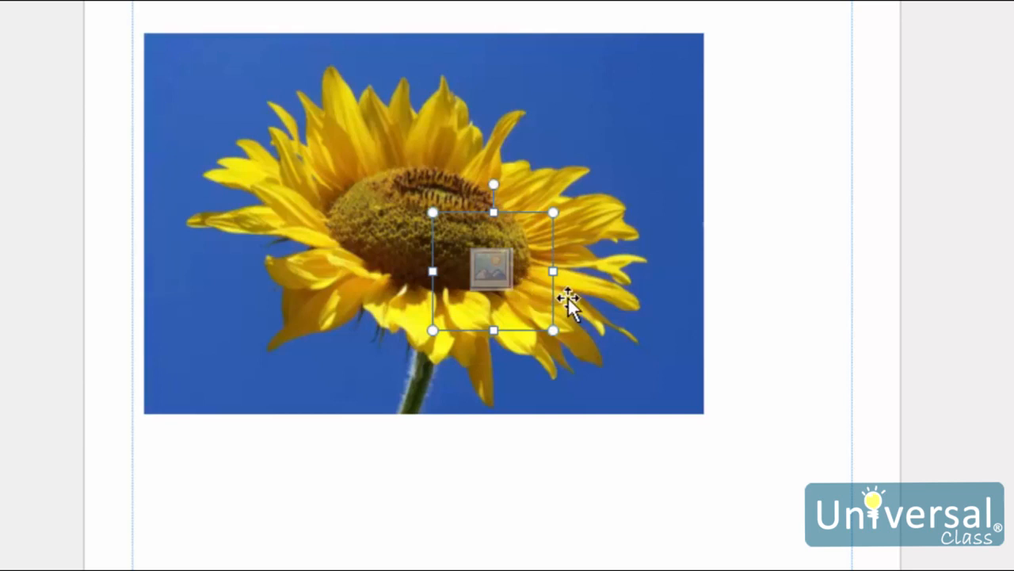
pyautogui.moveTo(619, 130); pyautogui.dragTo(758, 0)
# Move the placeholder to the lower left of the page and widen it
pyautogui.click(531, 269)
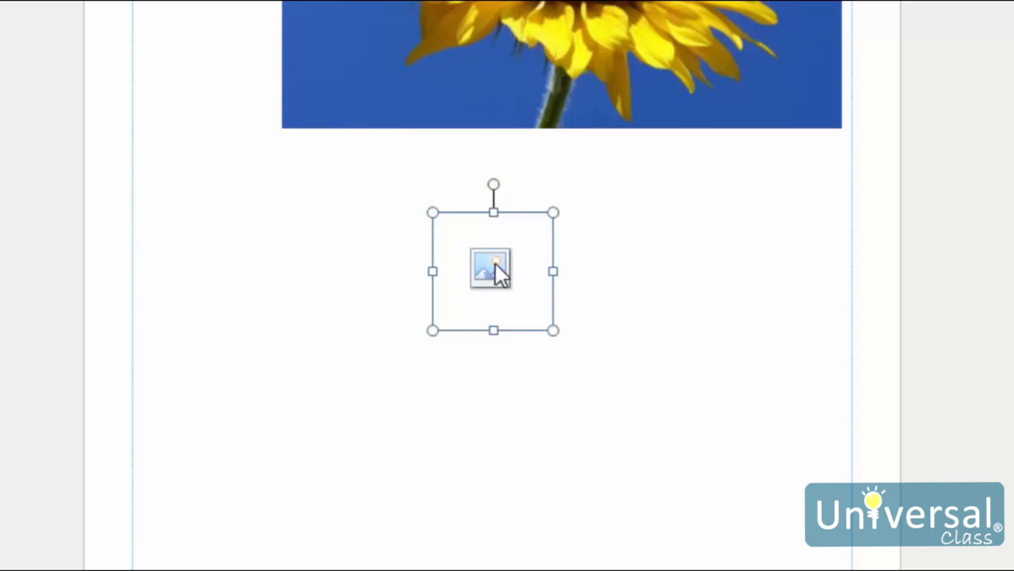
pyautogui.moveTo(477, 214); pyautogui.dragTo(270, 219)
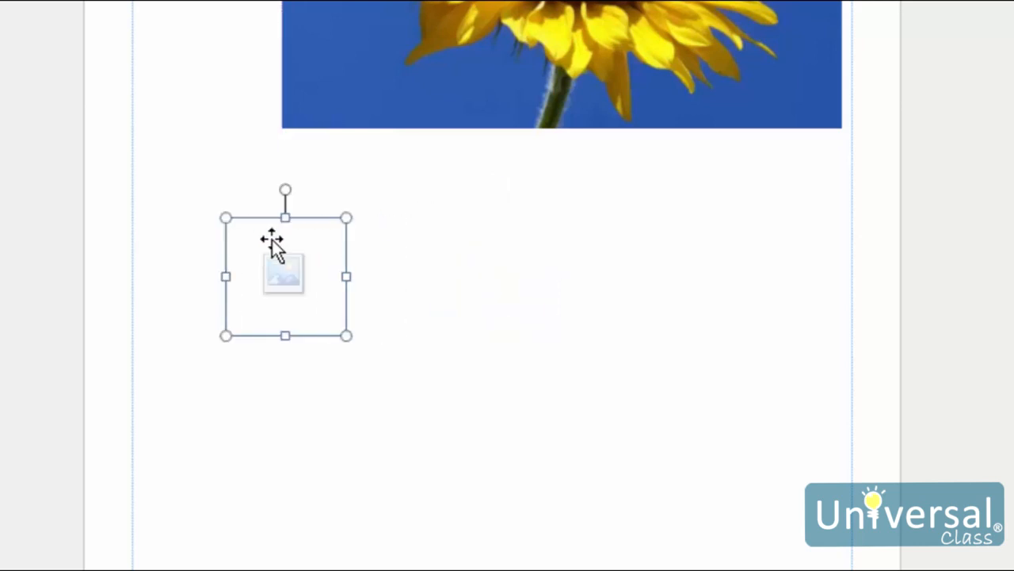
pyautogui.moveTo(308, 332); pyautogui.dragTo(366, 461)
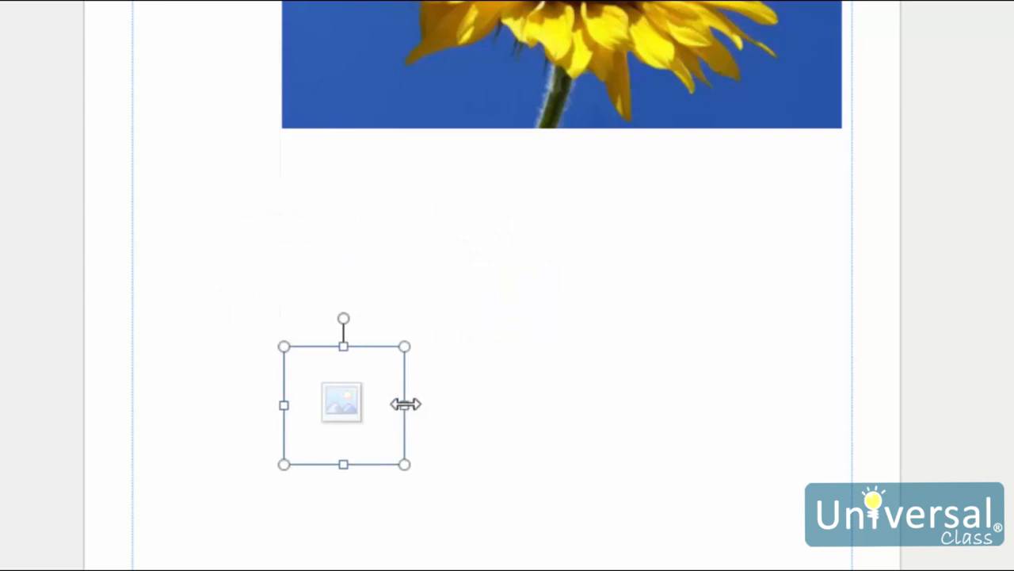
pyautogui.moveTo(405, 404); pyautogui.dragTo(485, 405)
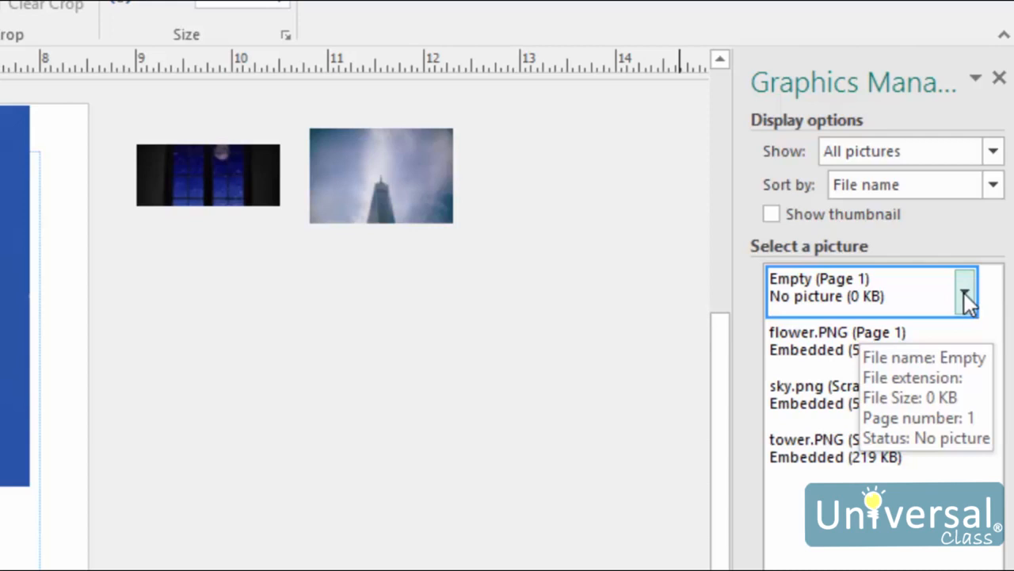
# Use Insert Picture in this Frame on the empty entry to fill it with the boats photo
pyautogui.click(964, 293)
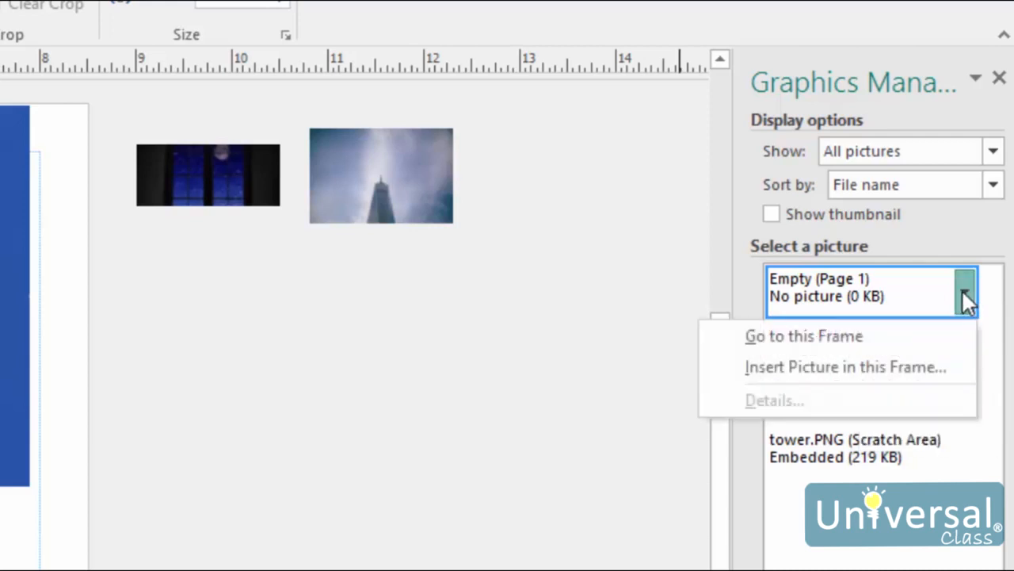
pyautogui.click(949, 366)
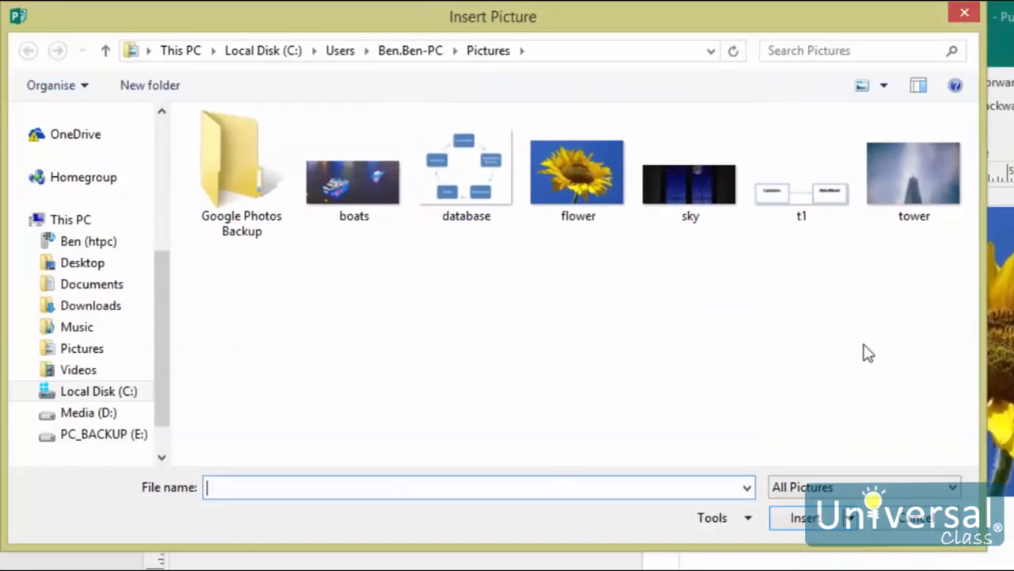
pyautogui.click(382, 206)
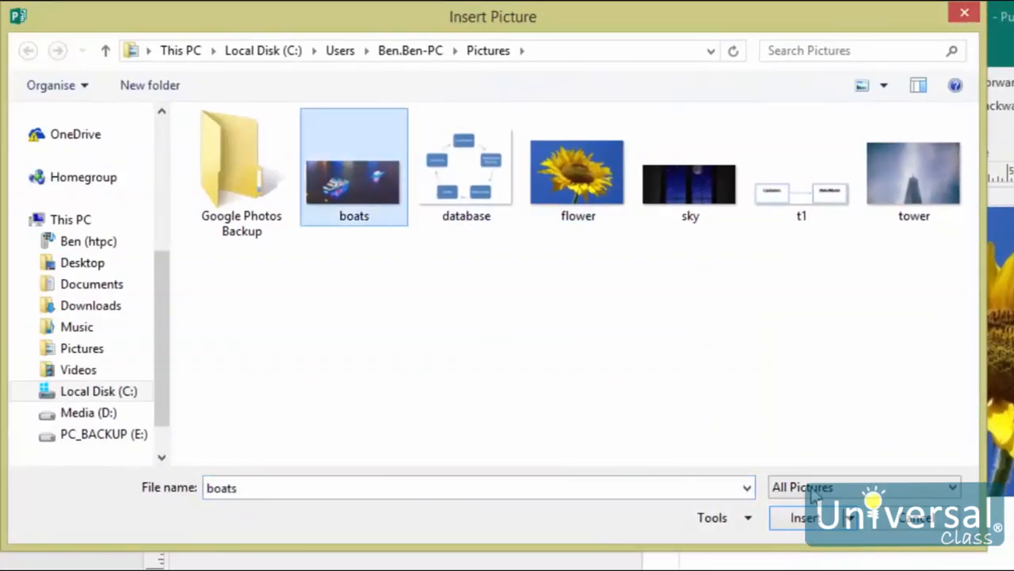
pyautogui.click(806, 519)
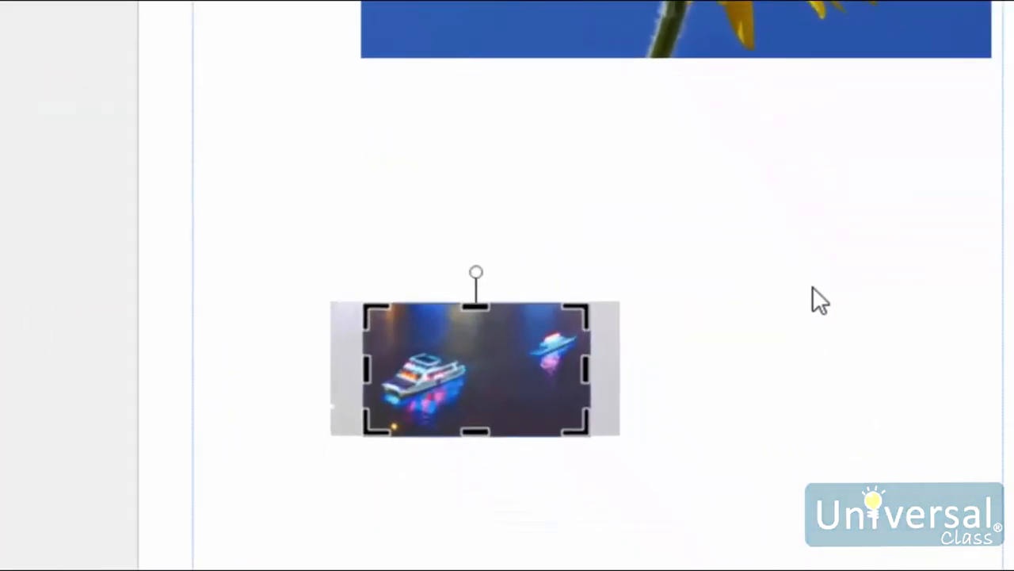
pyautogui.click(861, 355)
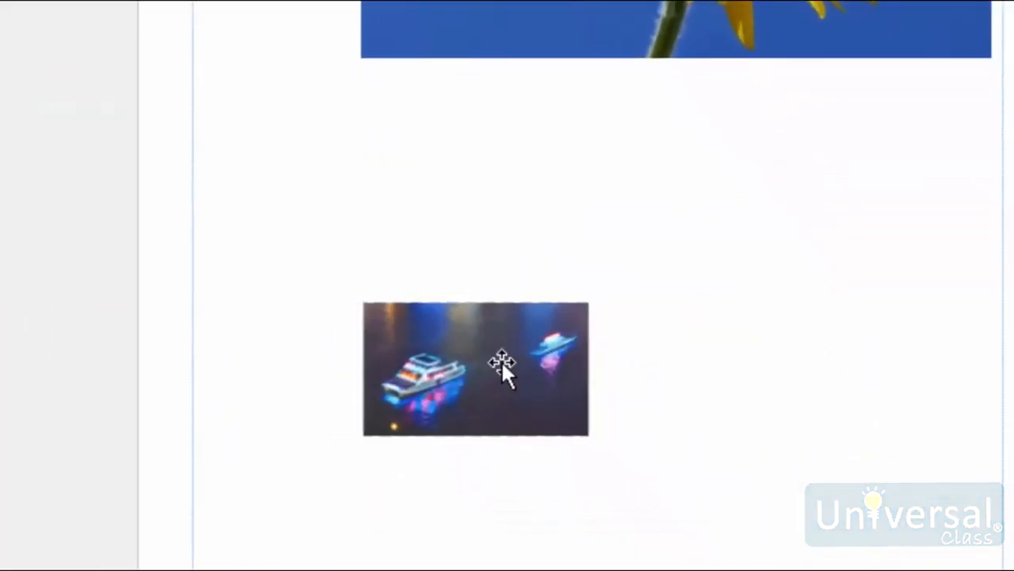